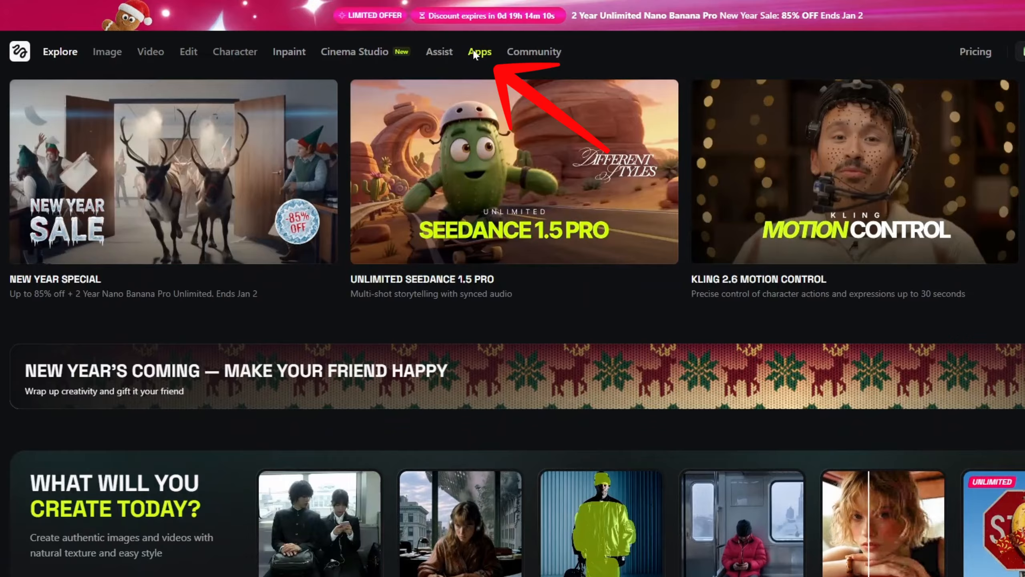
# - Open the Apps catalogue and look through its app categories, from Most Popular down to Swaps
pyautogui.click(393, 43)
pyautogui.scroll(-8, 444, 267)
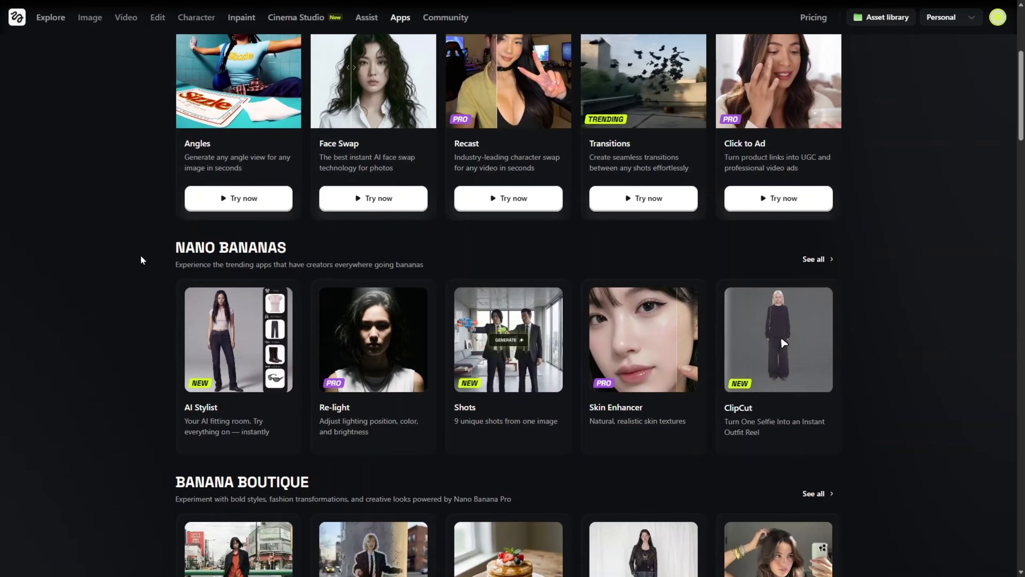
pyautogui.scroll(-4, 91, 268)
pyautogui.scroll(-4, 90, 271)
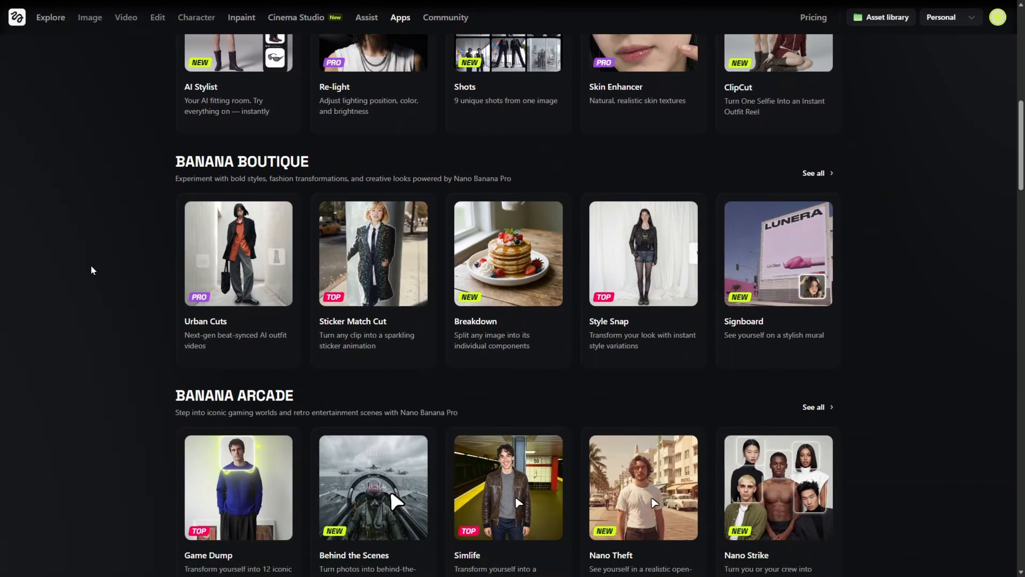
pyautogui.scroll(-6, 41, 313)
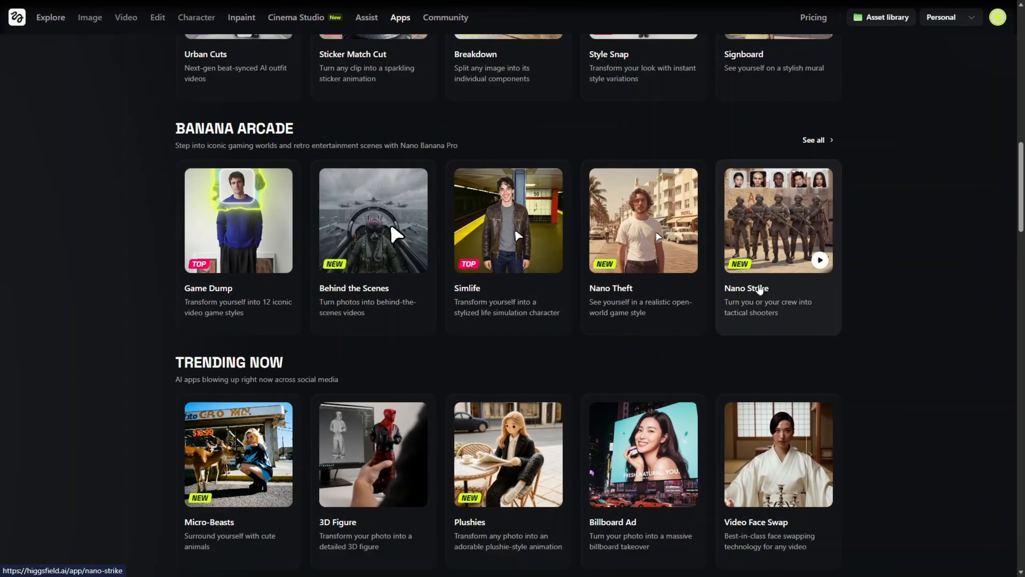
pyautogui.scroll(-5, 140, 277)
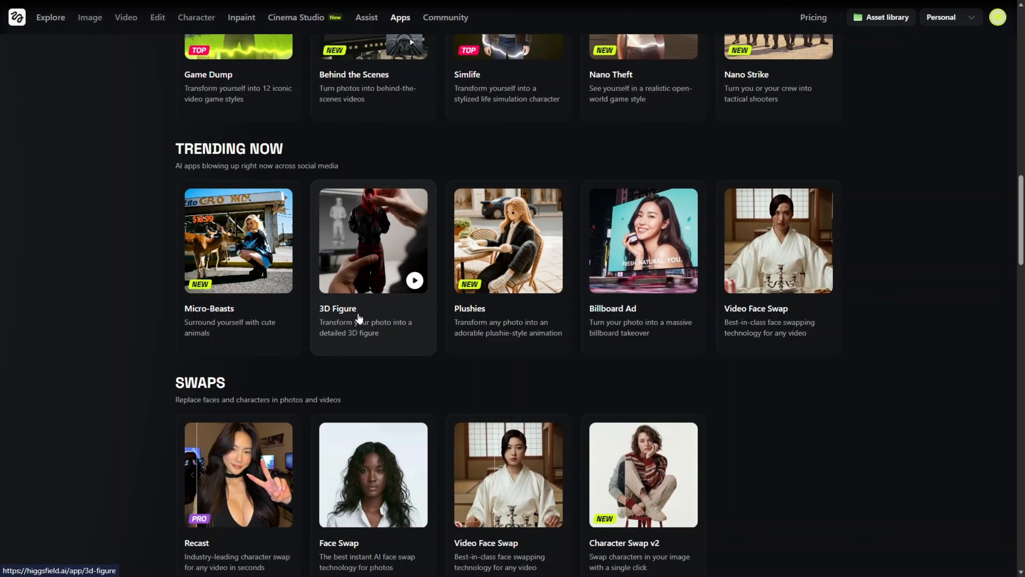
pyautogui.scroll(8, 359, 318)
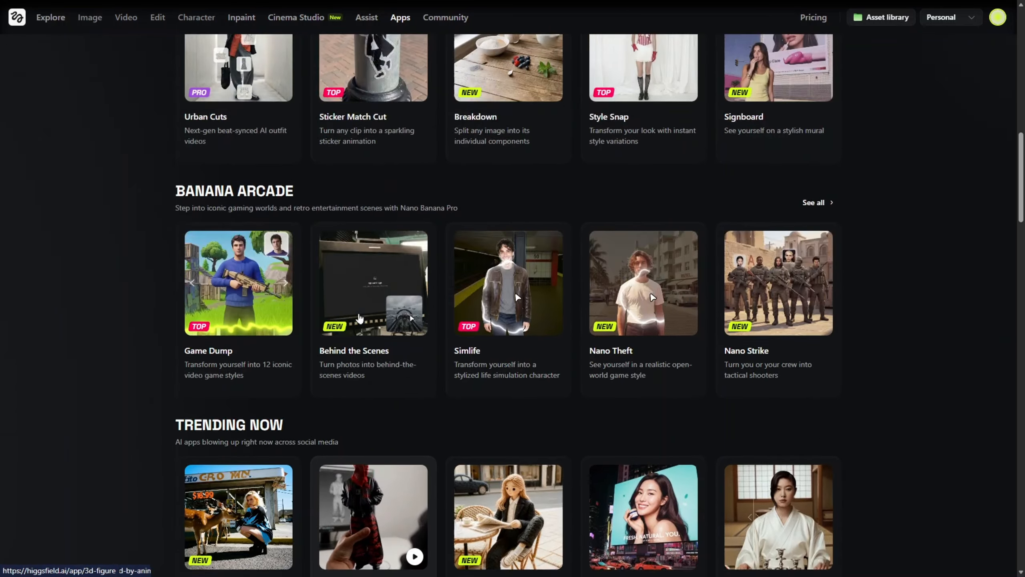
pyautogui.scroll(11, 359, 319)
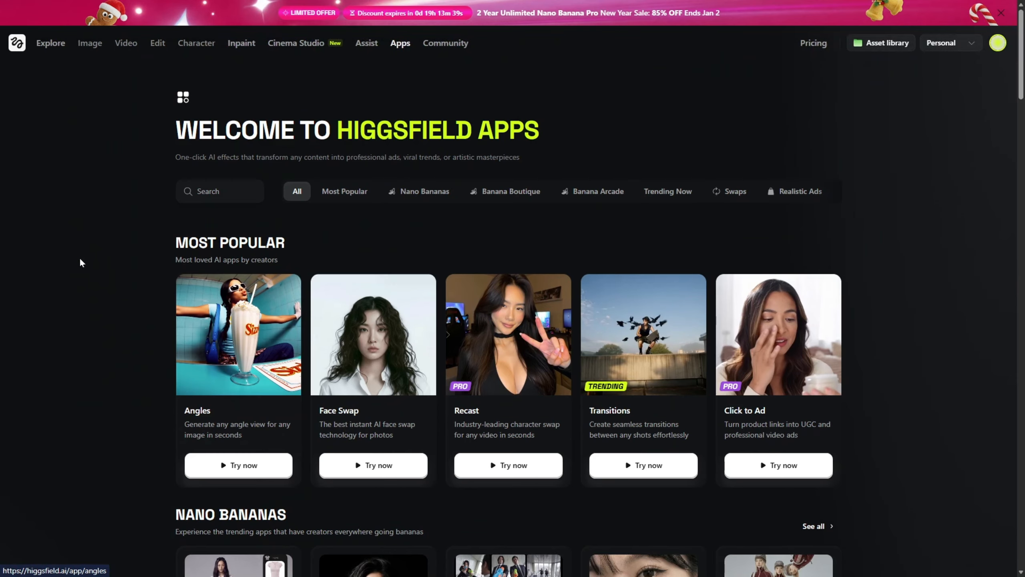
pyautogui.scroll(-3, 208, 218)
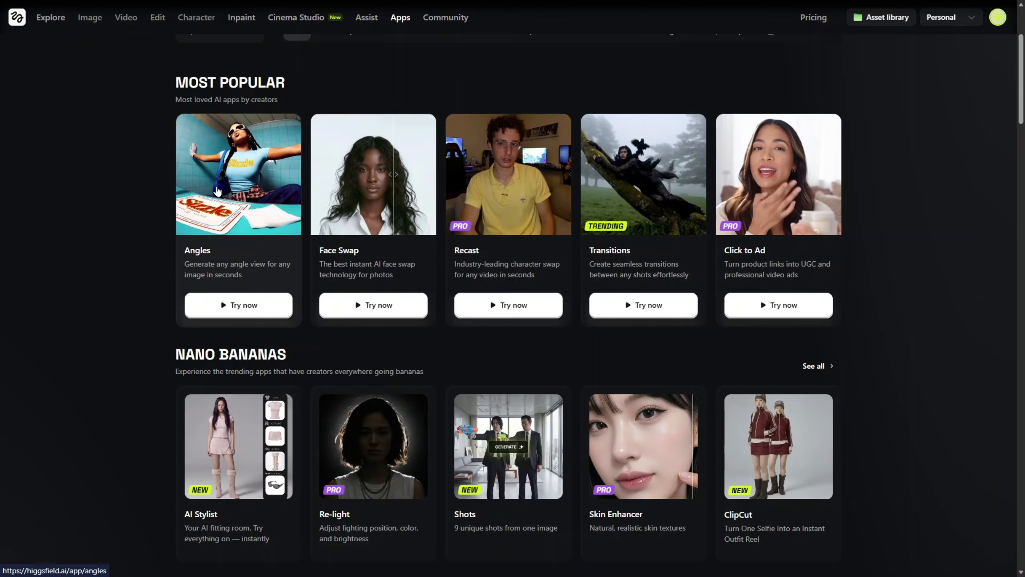
# - Start the Angles app and upload titanic.jpg from Downloads as the source image, accepting the media upload agreement
pyautogui.click(236, 306)
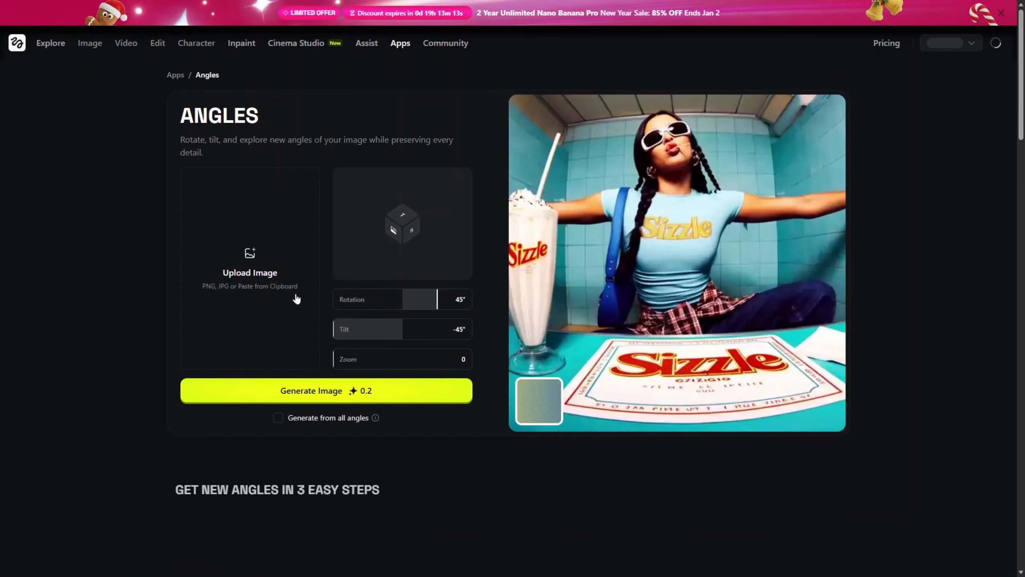
pyautogui.click(250, 254)
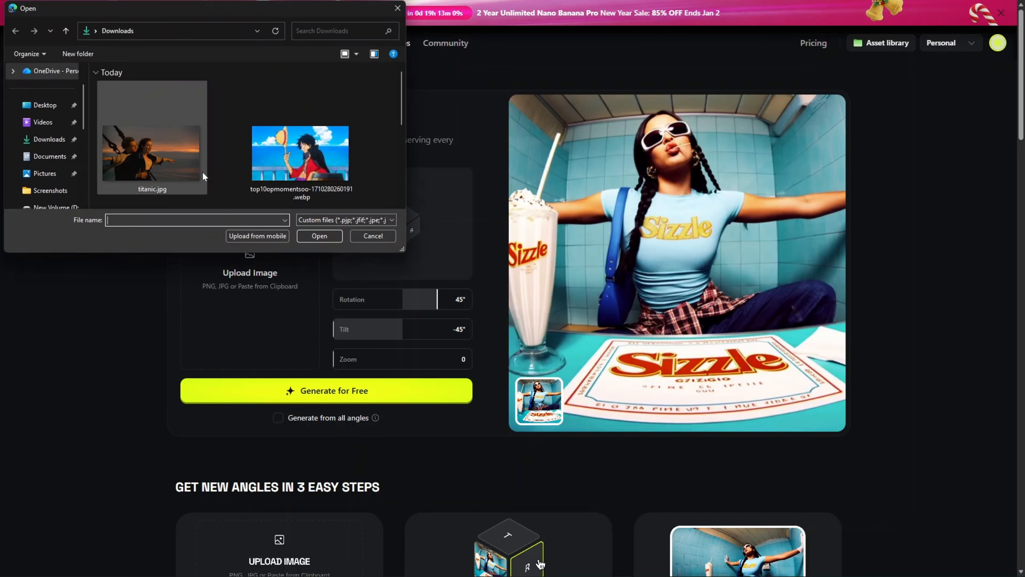
pyautogui.doubleClick(151, 152)
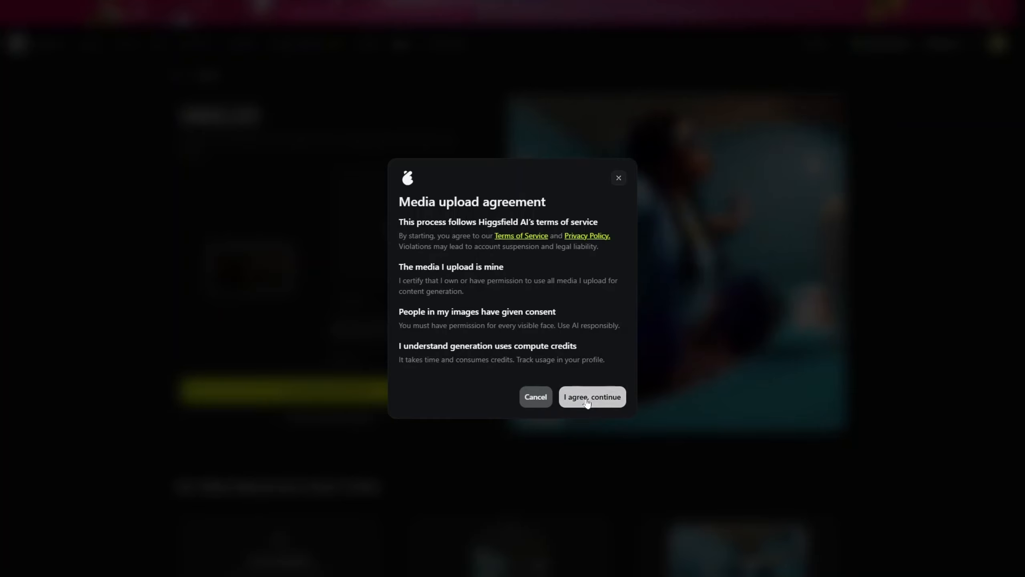
pyautogui.click(587, 400)
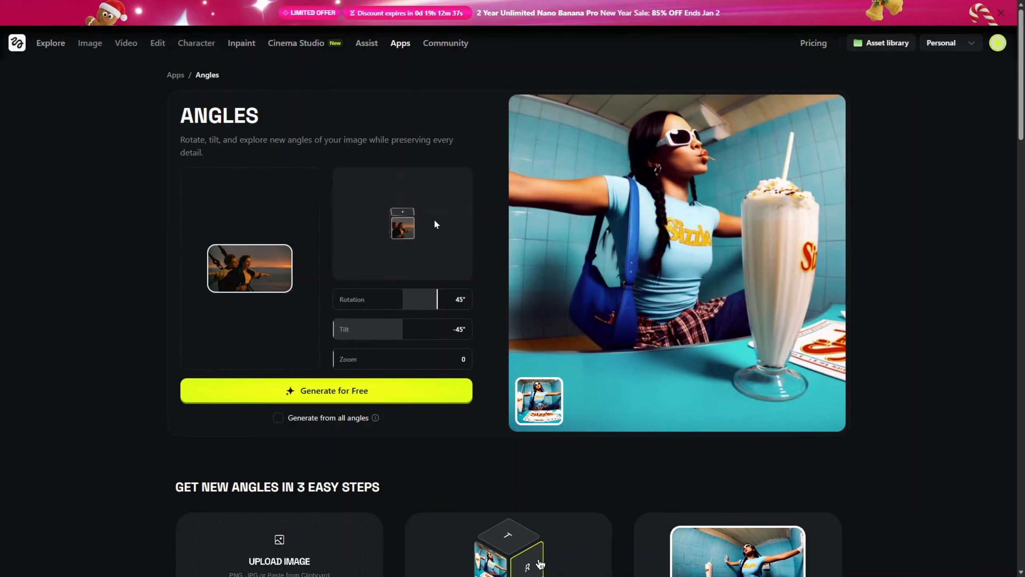
# - Try turning the angle cube to 45° rotation and 0° tilt, and reset it to its default orientation
pyautogui.moveTo(434, 219); pyautogui.dragTo(409, 256)
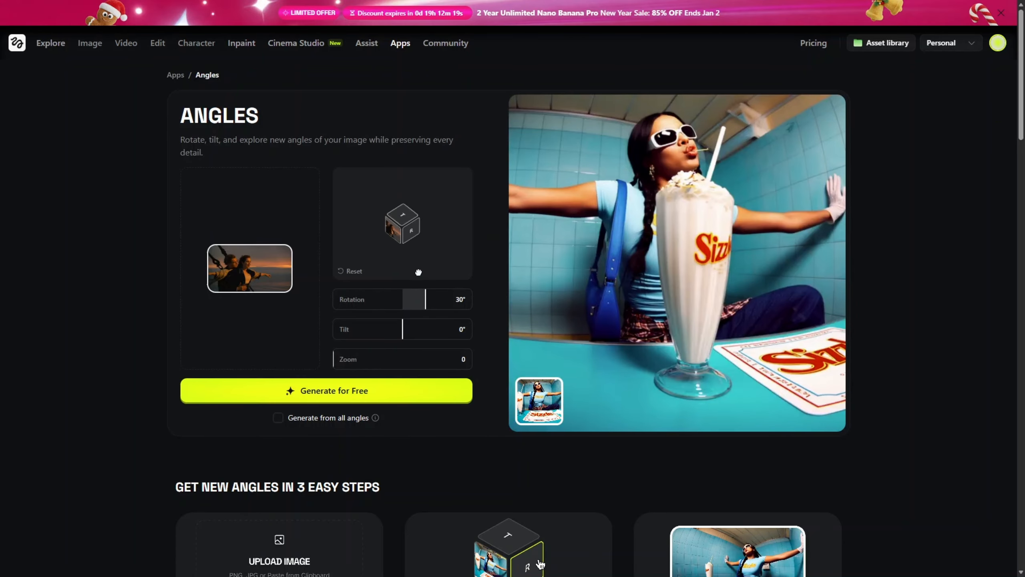
pyautogui.moveTo(418, 273); pyautogui.dragTo(403, 229)
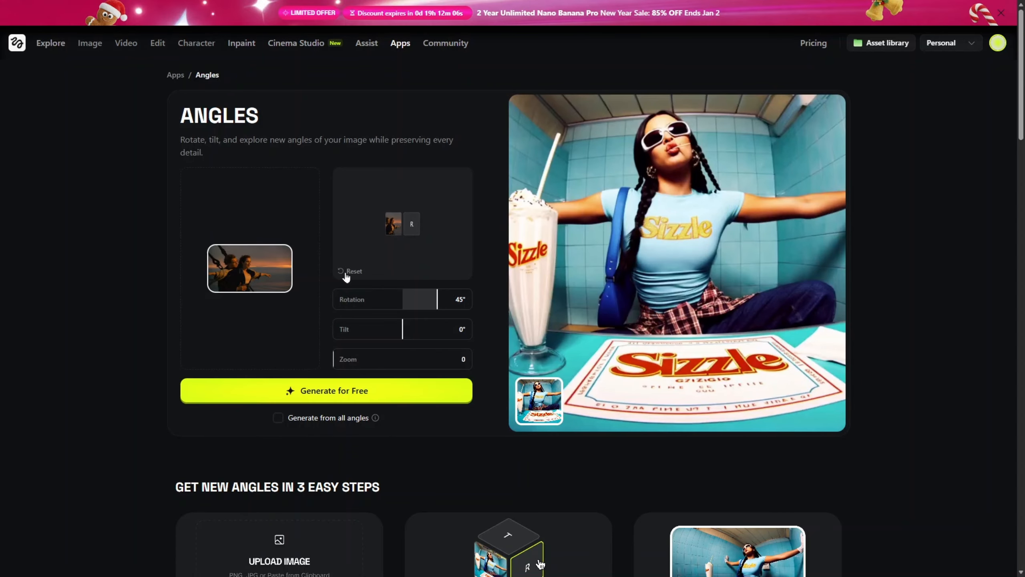
pyautogui.click(347, 273)
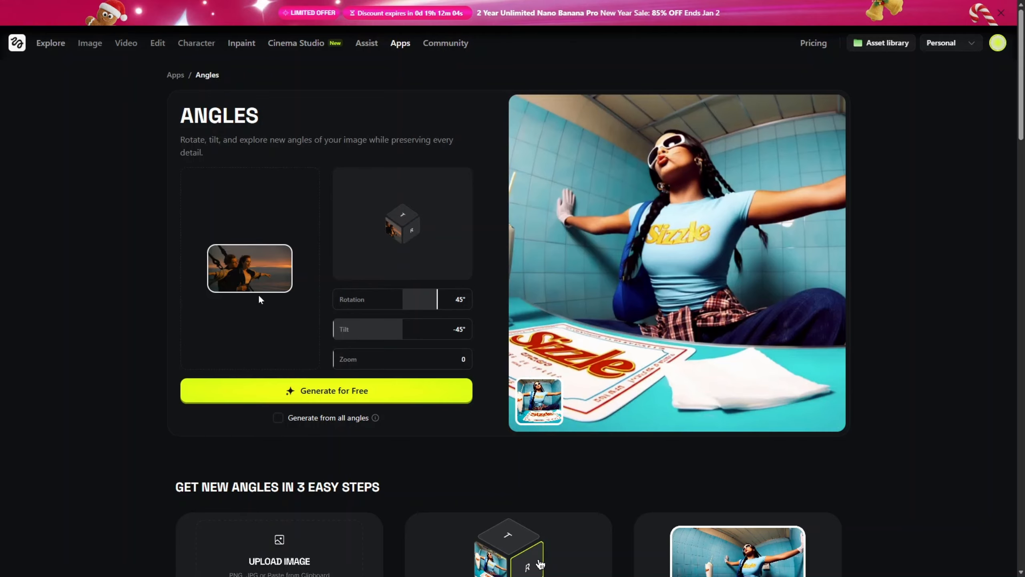
# - Generate a new view of the Titanic image at 45° rotation and 0° tilt, and generate it from all angles
pyautogui.scroll(-4, 258, 298)
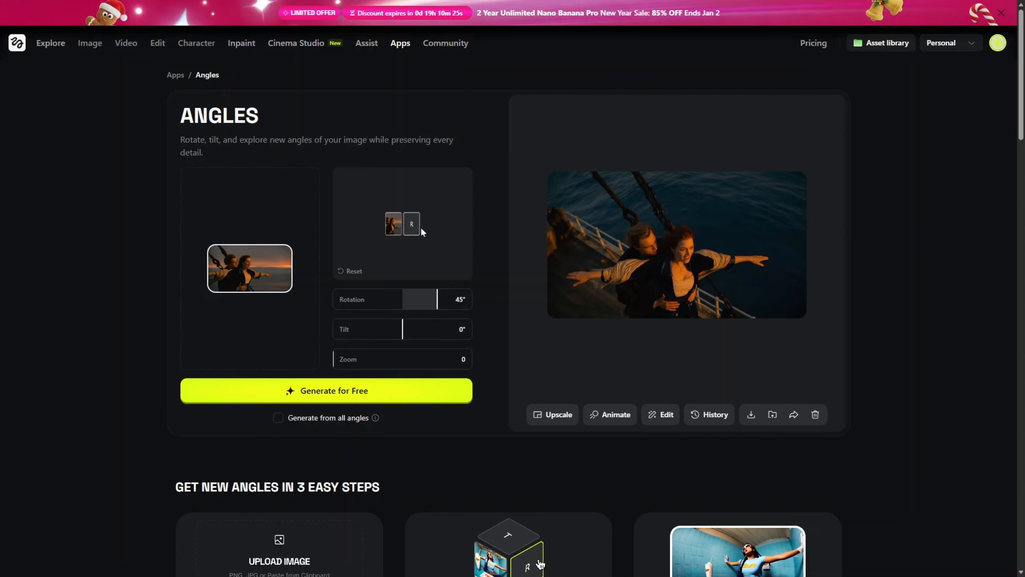
pyautogui.click(341, 398)
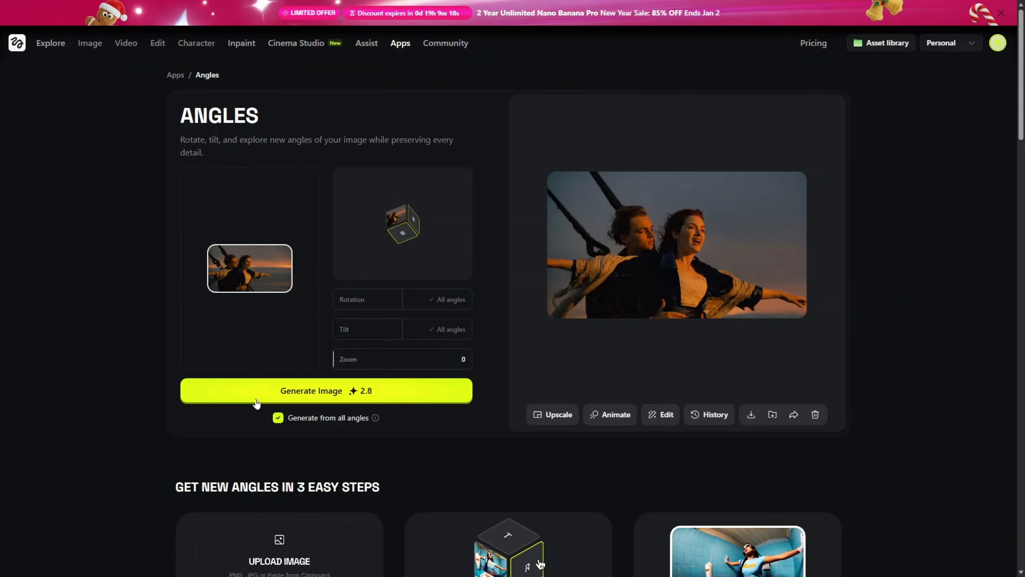
pyautogui.click(366, 389)
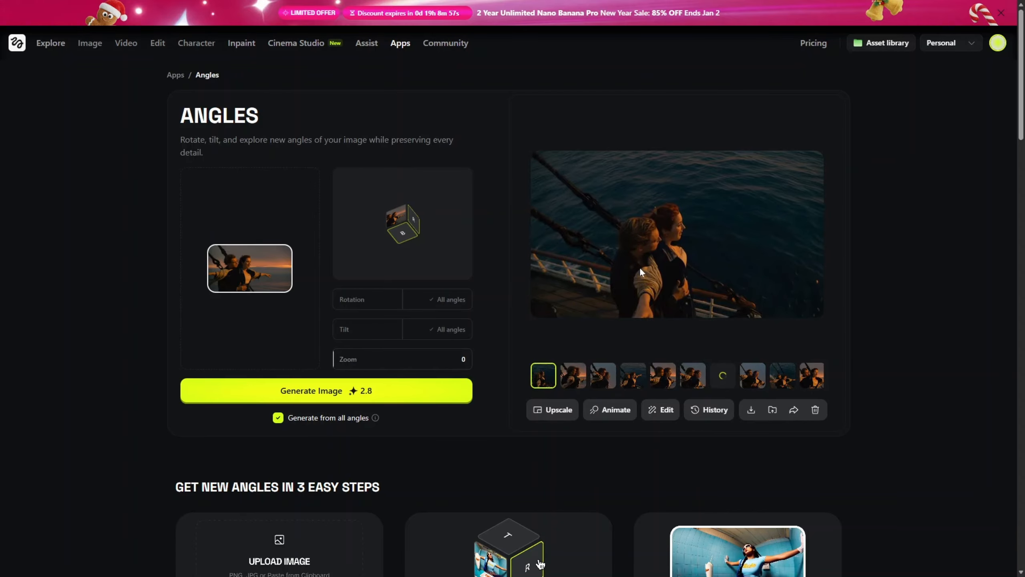
# - Examine the generated camera-angle variations of the Titanic image one after another
pyautogui.click(603, 375)
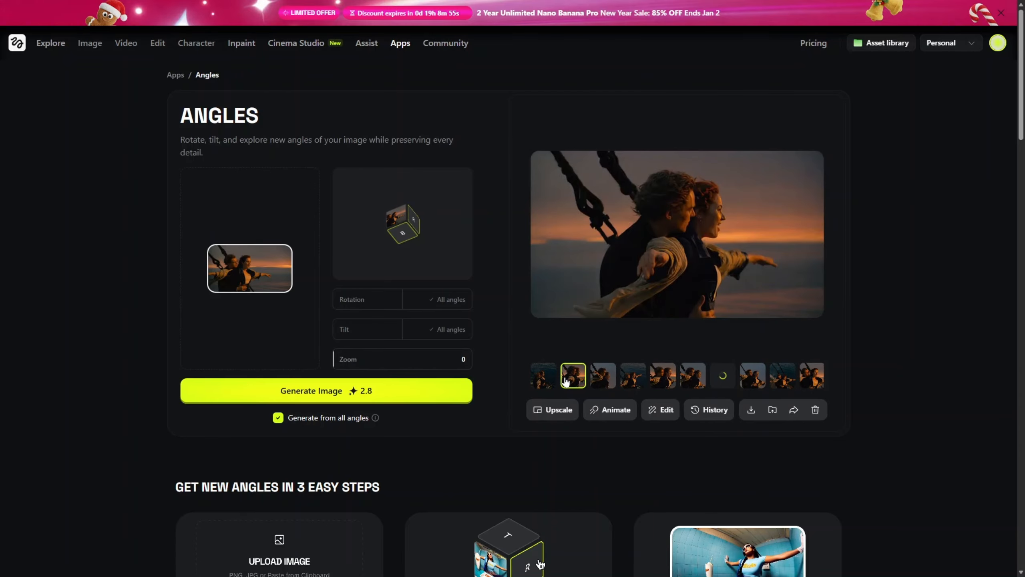
pyautogui.click(636, 379)
pyautogui.click(671, 379)
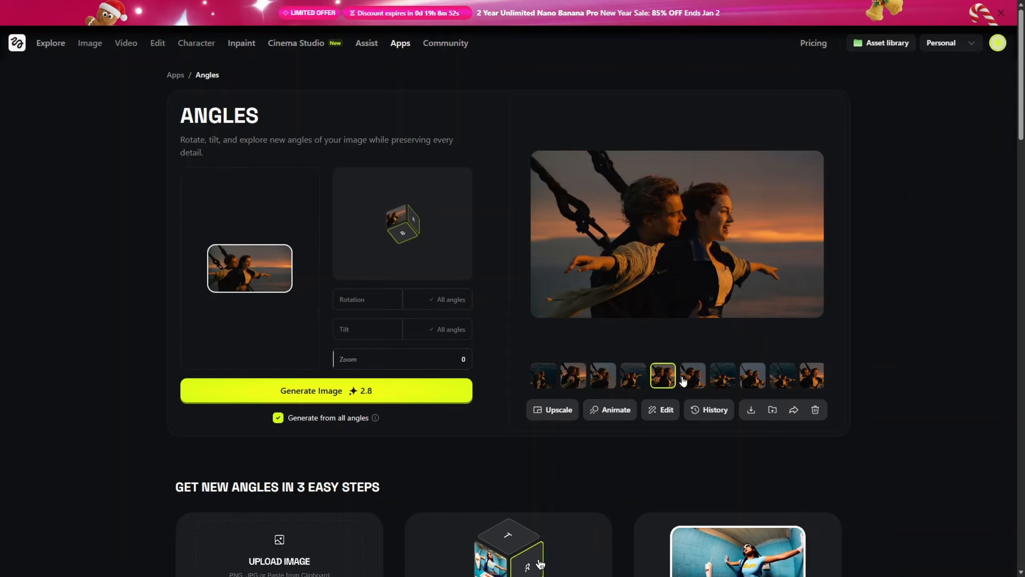
pyautogui.click(685, 380)
pyautogui.click(706, 382)
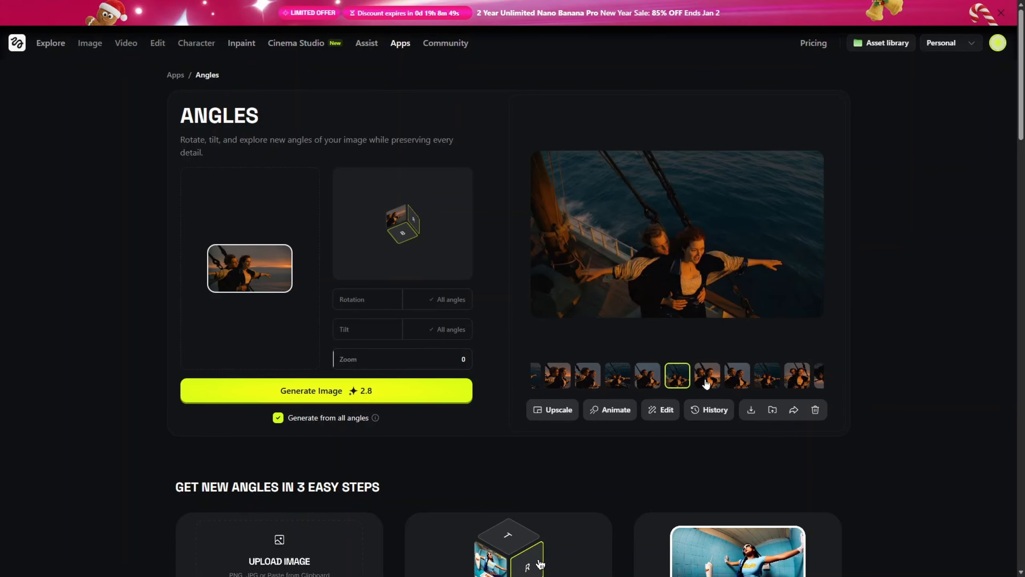
pyautogui.click(707, 382)
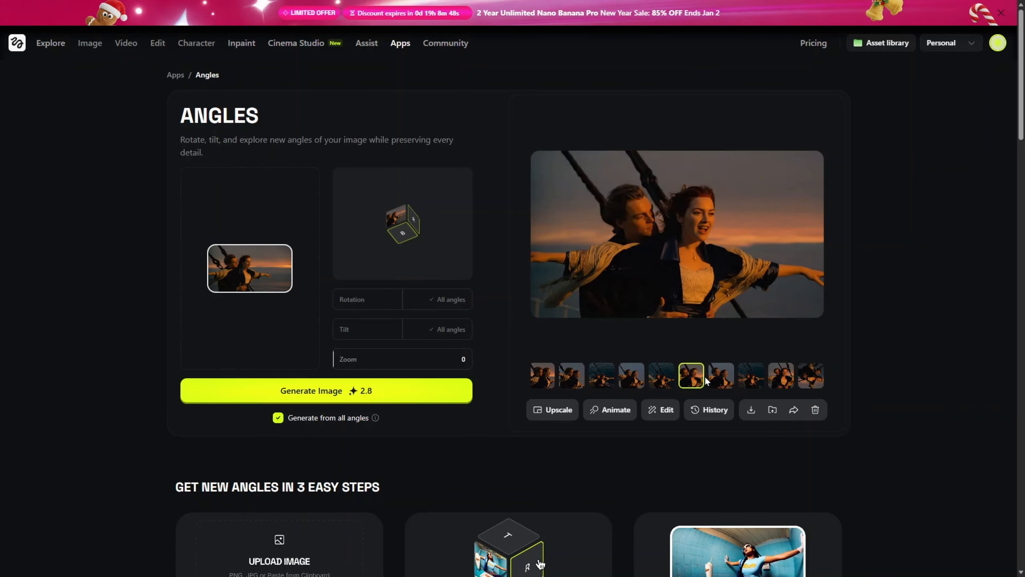
pyautogui.click(726, 376)
pyautogui.click(752, 378)
pyautogui.click(787, 380)
pyautogui.click(815, 380)
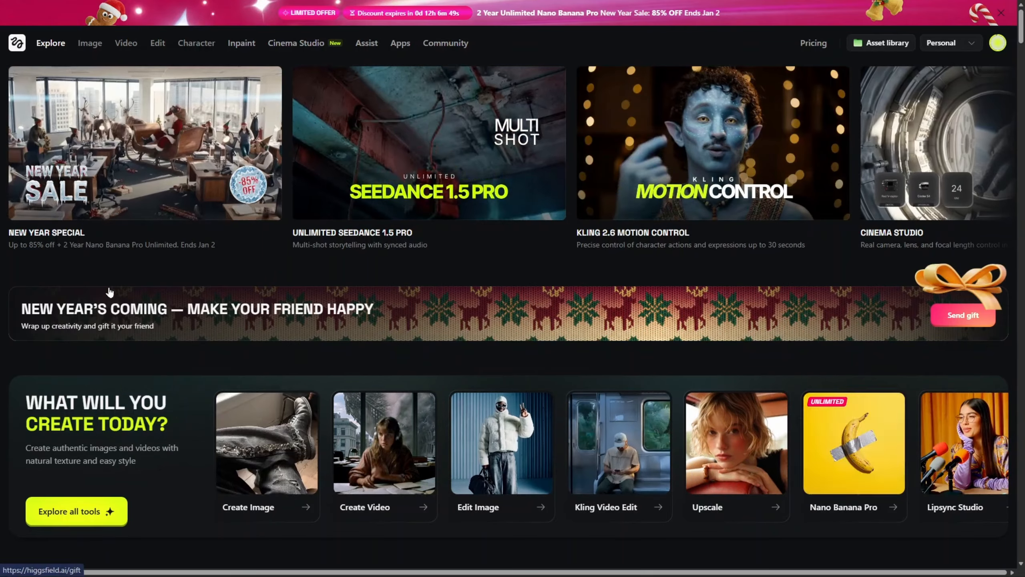
# - Open the image generator and upload zoro.png from Downloads as the reference image
pyautogui.moveTo(100, 50)
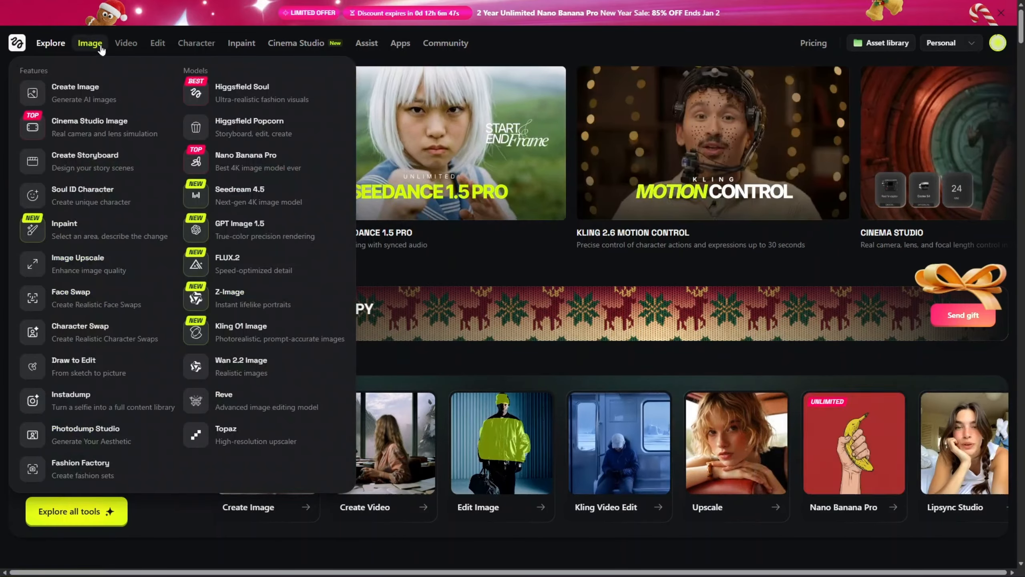
pyautogui.click(100, 48)
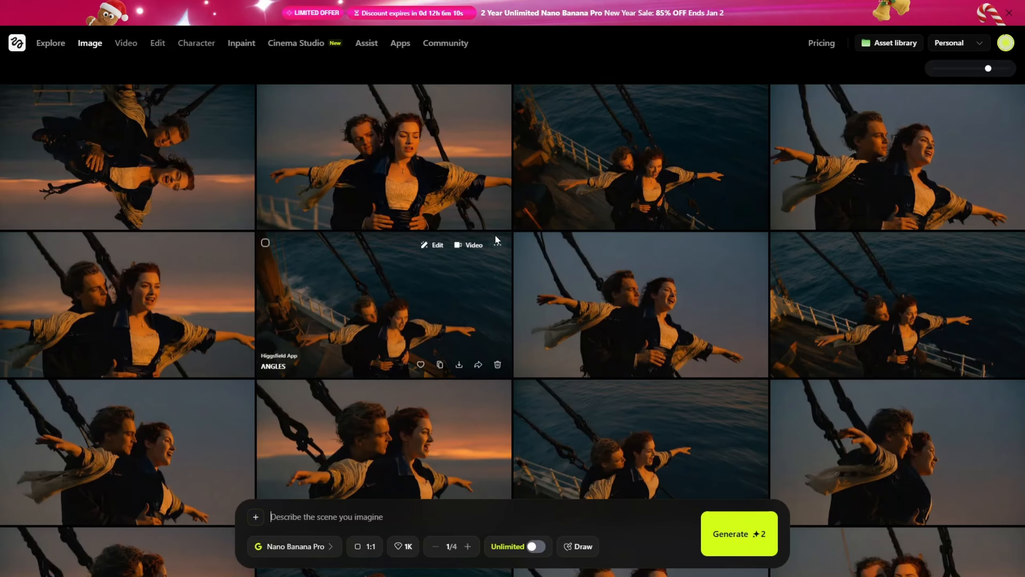
pyautogui.scroll(-10, 495, 225)
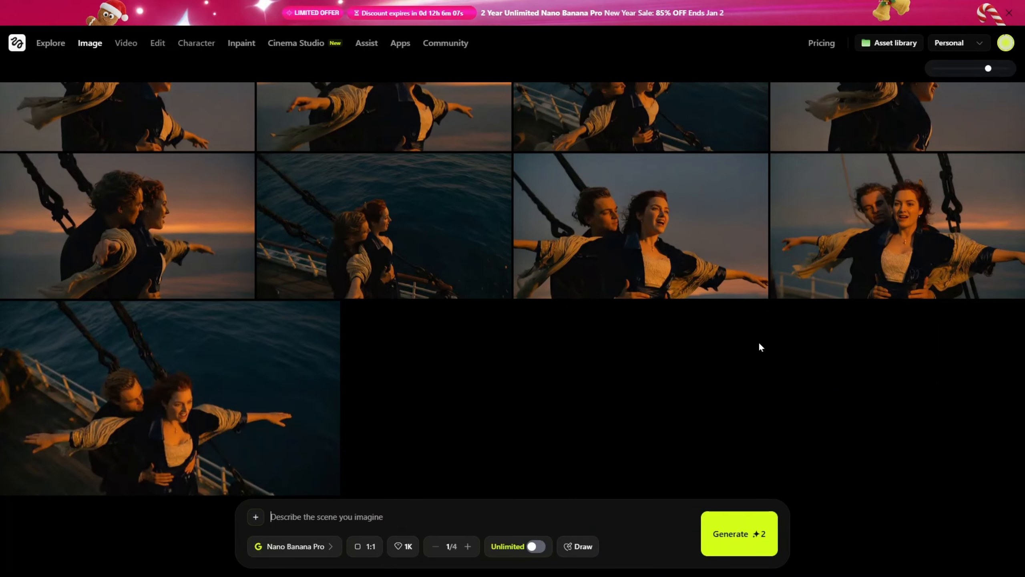
pyautogui.scroll(8, 759, 339)
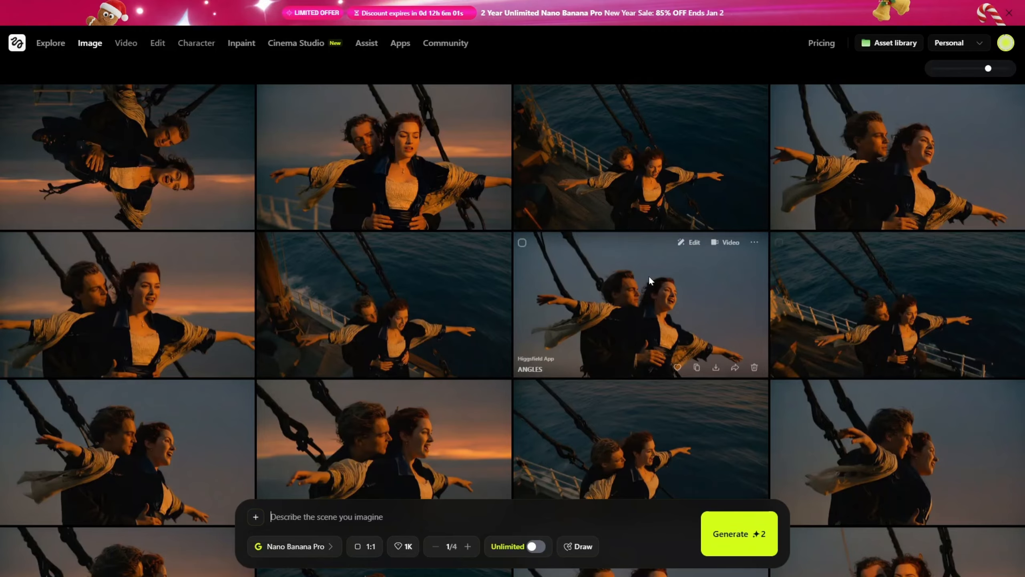
pyautogui.click(256, 517)
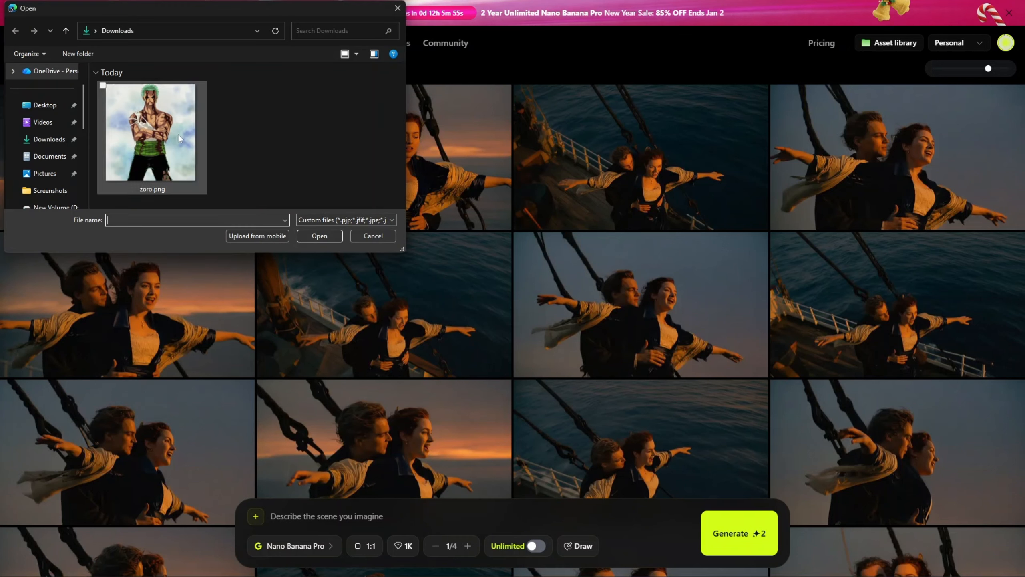
pyautogui.doubleClick(158, 127)
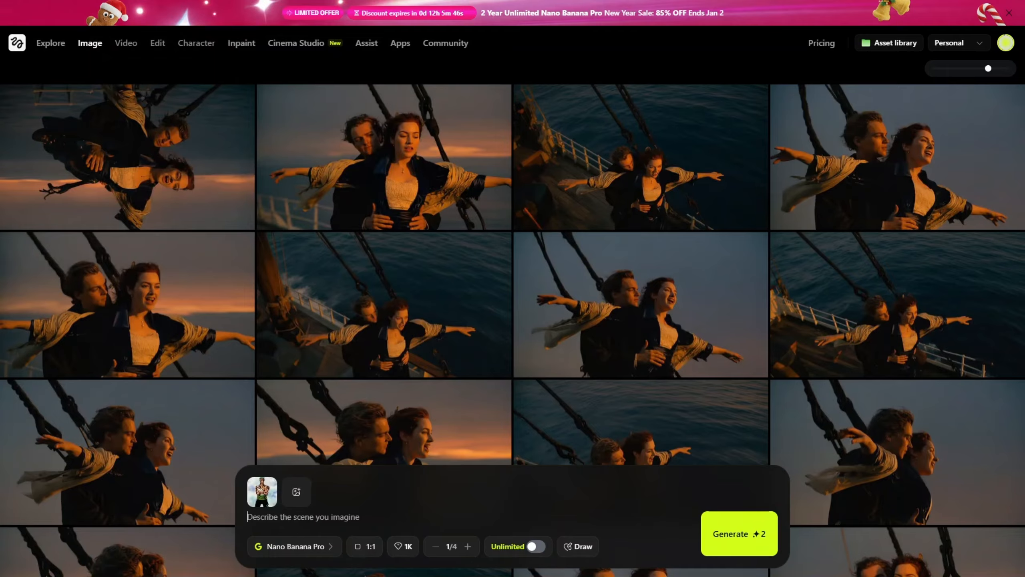
# - Generate an image from a prompt converting the anime still to a realistic HD live action-movie scene with the face of Chris Evans
pyautogui.write('Convert this anime still t')
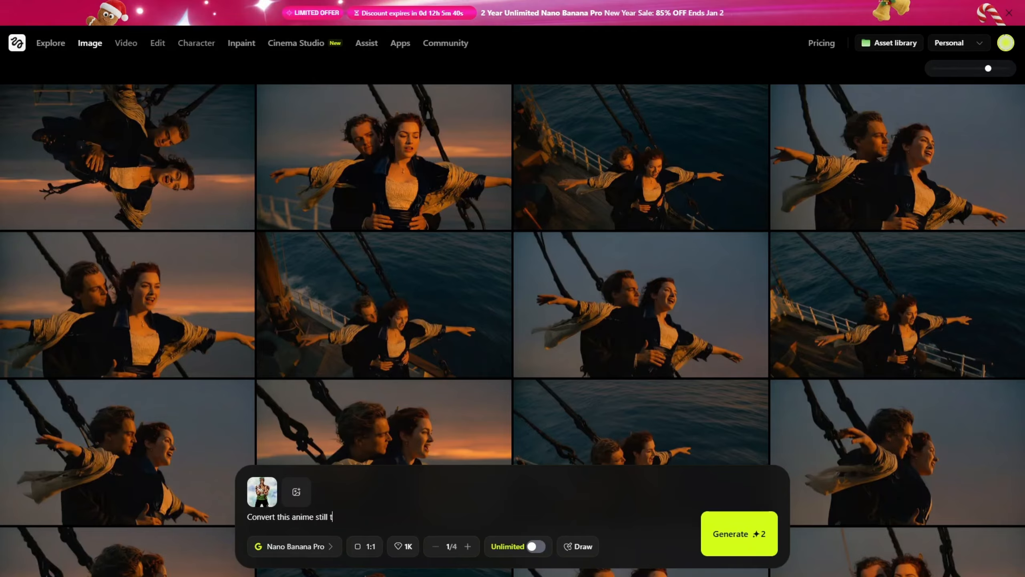
pyautogui.write('o a real live movie scene. The face should be of Chris Evans. The')
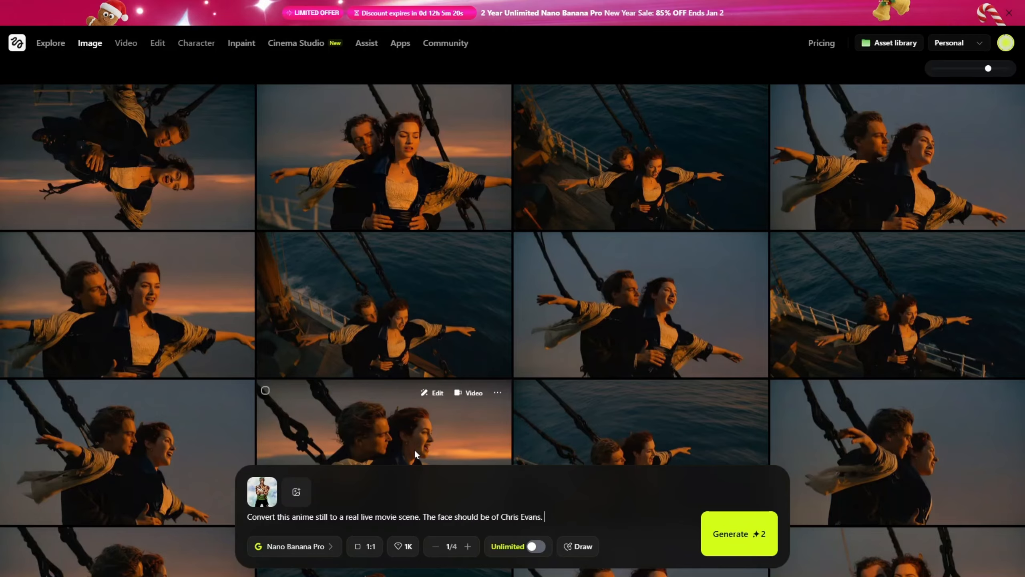
pyautogui.write('final image should be completely realistic and HD and should look like a still from an action movie.')
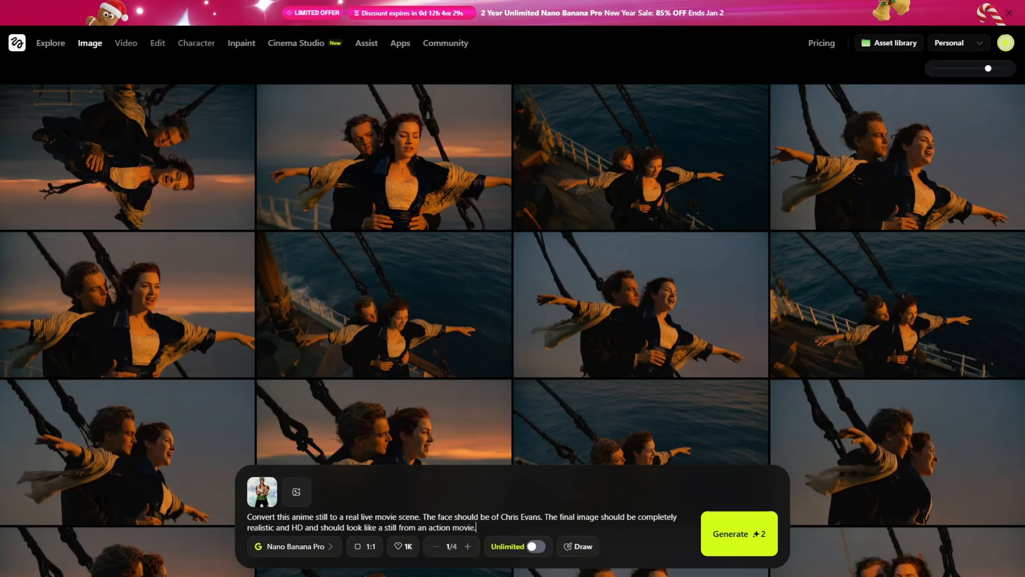
pyautogui.click(742, 542)
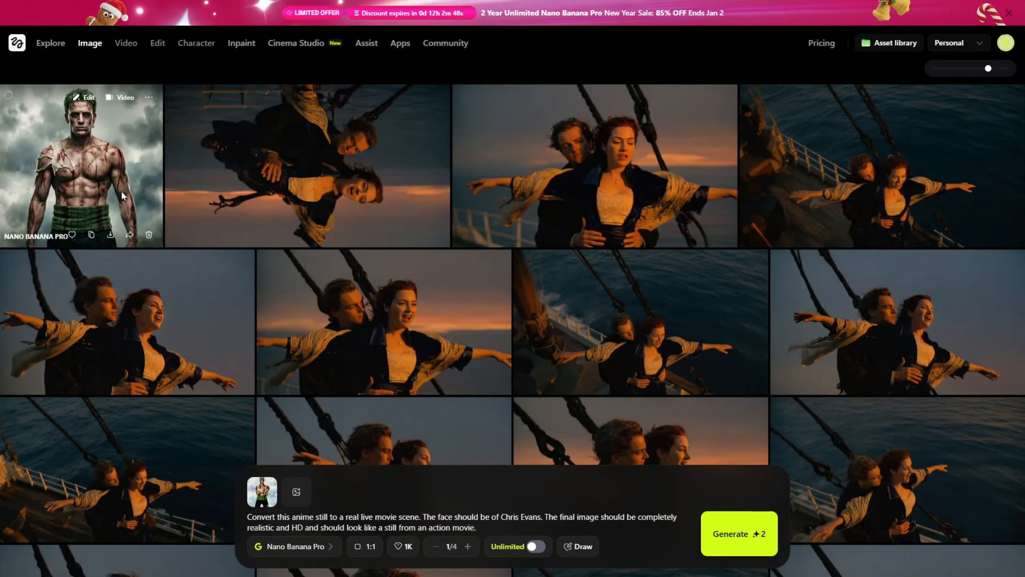
# - Start a video from the generated live-action image of the green-haired man and choose Google Veo 3.1 as the model
pyautogui.click(99, 150)
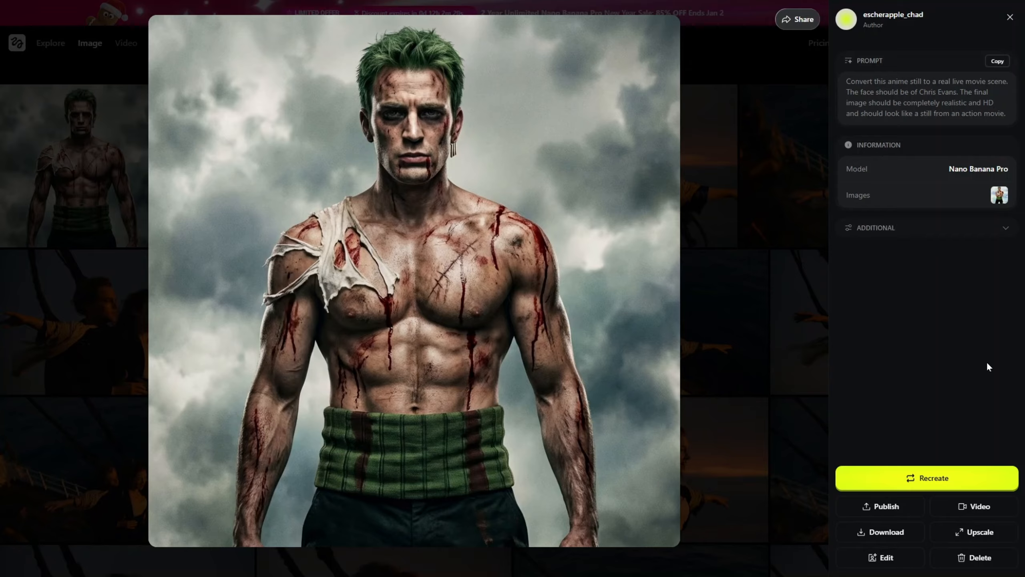
pyautogui.click(973, 507)
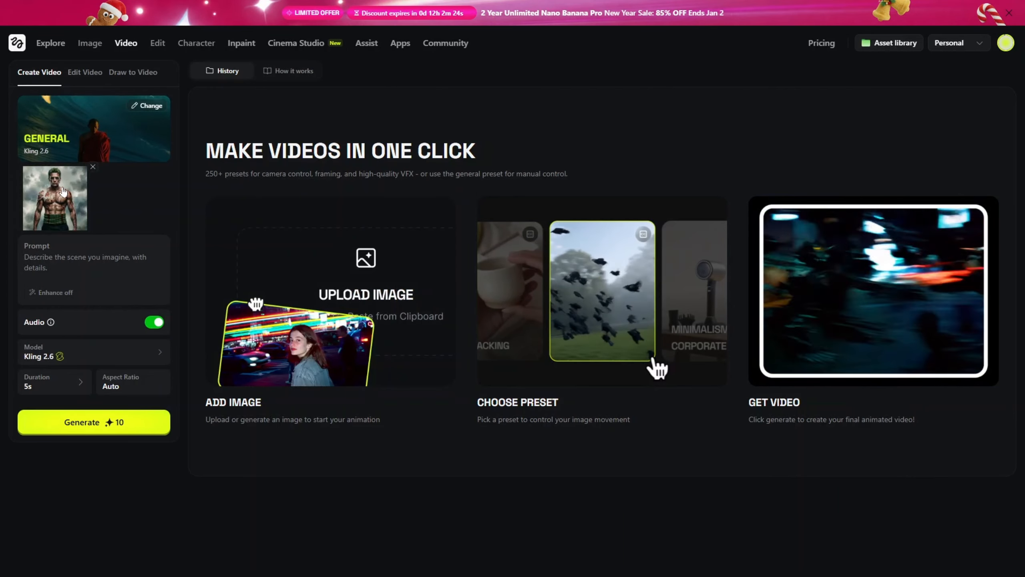
pyautogui.click(69, 362)
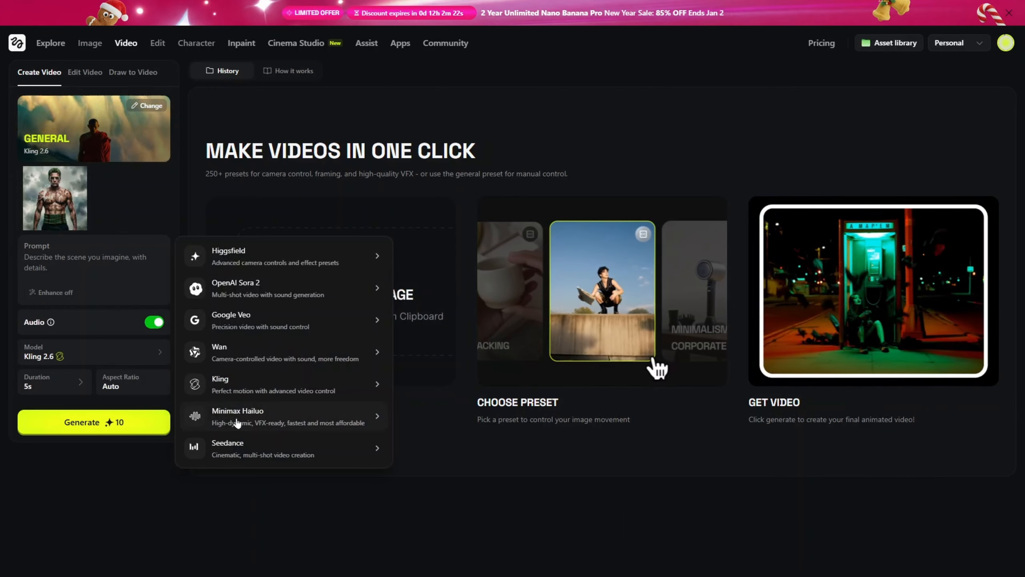
pyautogui.moveTo(278, 448)
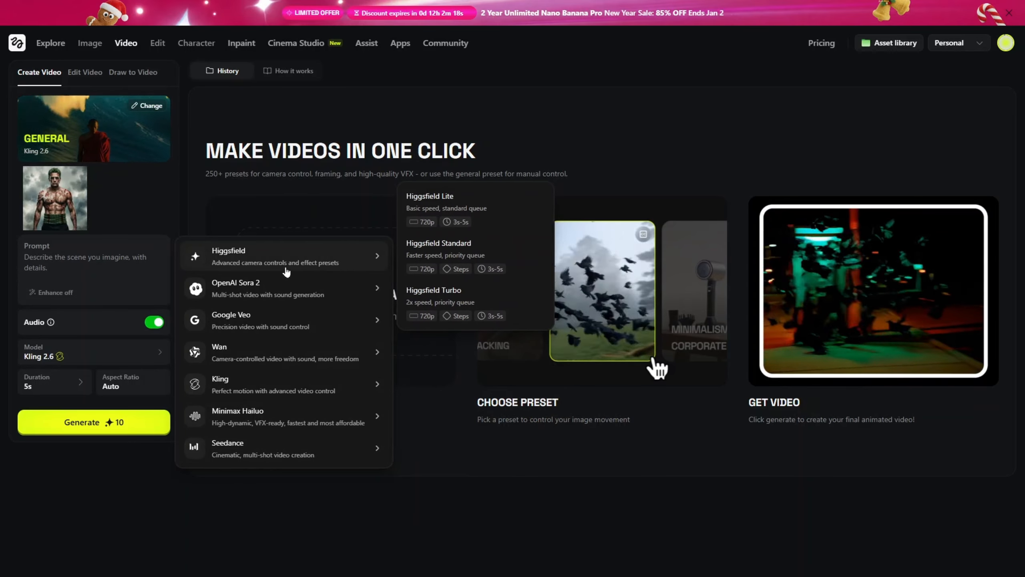
pyautogui.moveTo(280, 323)
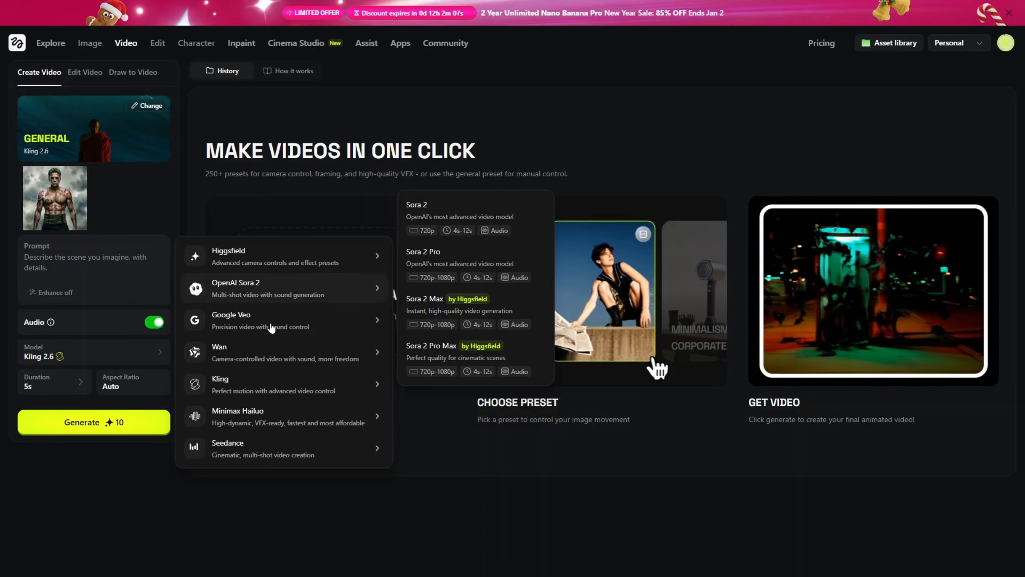
pyautogui.moveTo(301, 358)
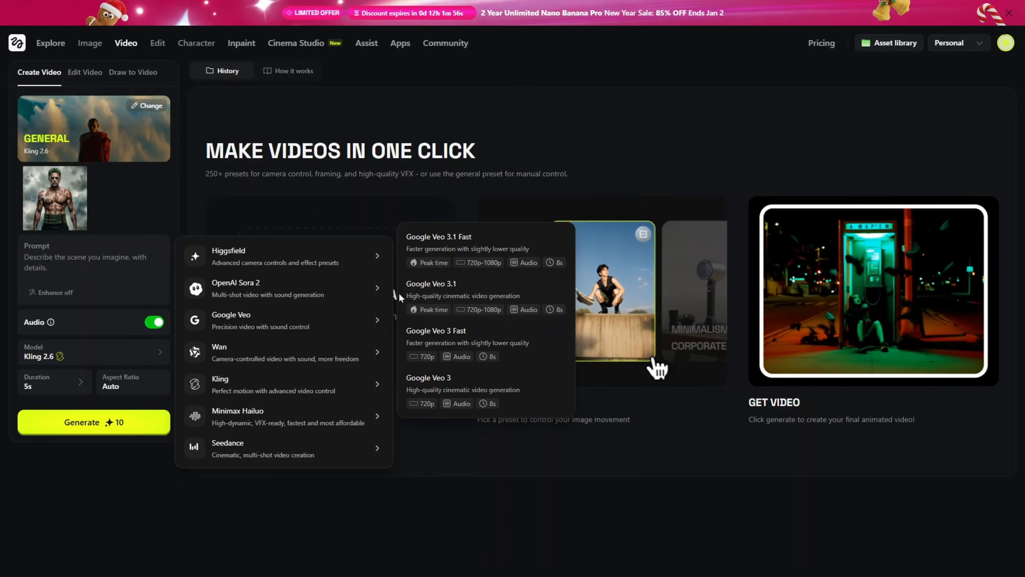
pyautogui.click(467, 295)
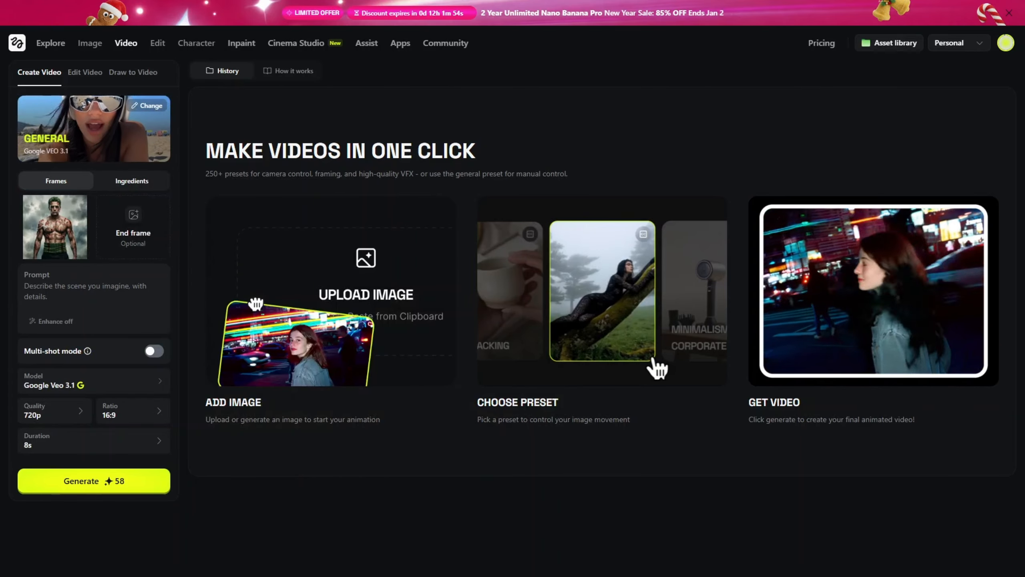
# - Enter the prompt "Create a climatic scene, after a great battle. And the man says with pain and slight stutter, "What happened here..... nothing... at all""
pyautogui.write('Create a climatic sc')
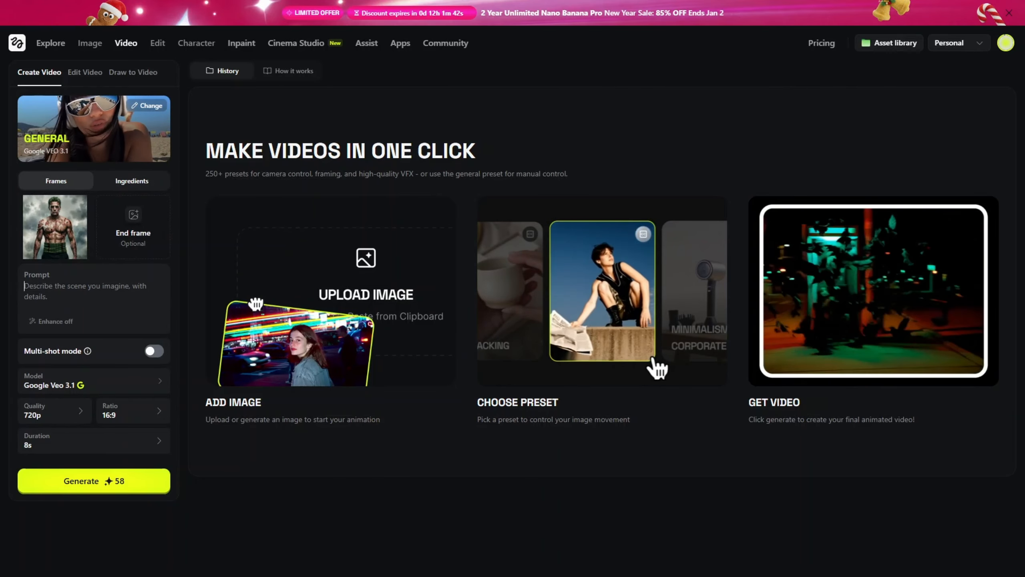
pyautogui.write('ene, post a great battle')
pyautogui.press('BackSpace')
pyautogui.press('BackSpace')
pyautogui.press('BackSpace')
pyautogui.press('BackSpace')
pyautogui.press('BackSpace')
pyautogui.press('BackSpace')
pyautogui.press('BackSpace')
pyautogui.press('BackSpace')
pyautogui.press('BackSpace')
pyautogui.press('BackSpace')
pyautogui.press('BackSpace')
pyautogui.press('BackSpace')
pyautogui.press('BackSpace')
pyautogui.press('BackSpace')
pyautogui.press('BackSpace')
pyautogui.press('BackSpace')
pyautogui.press('BackSpace')
pyautogui.press('BackSpace')
pyautogui.press('BackSpace')
pyautogui.write('after a great battle. And the man says with pain and slight stutter, "What happened here..... nothing... at all"')
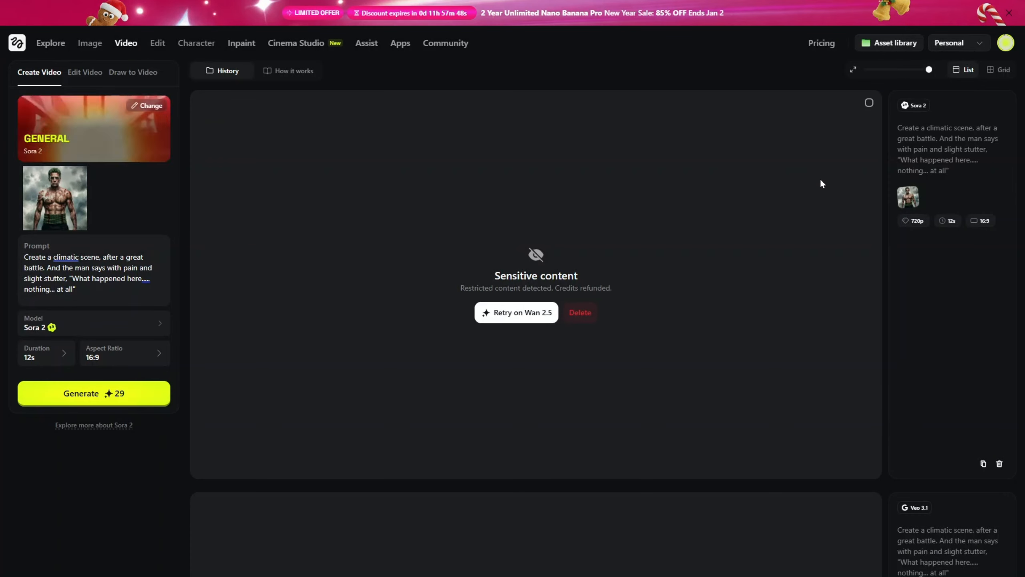
pyautogui.moveTo(80, 183)
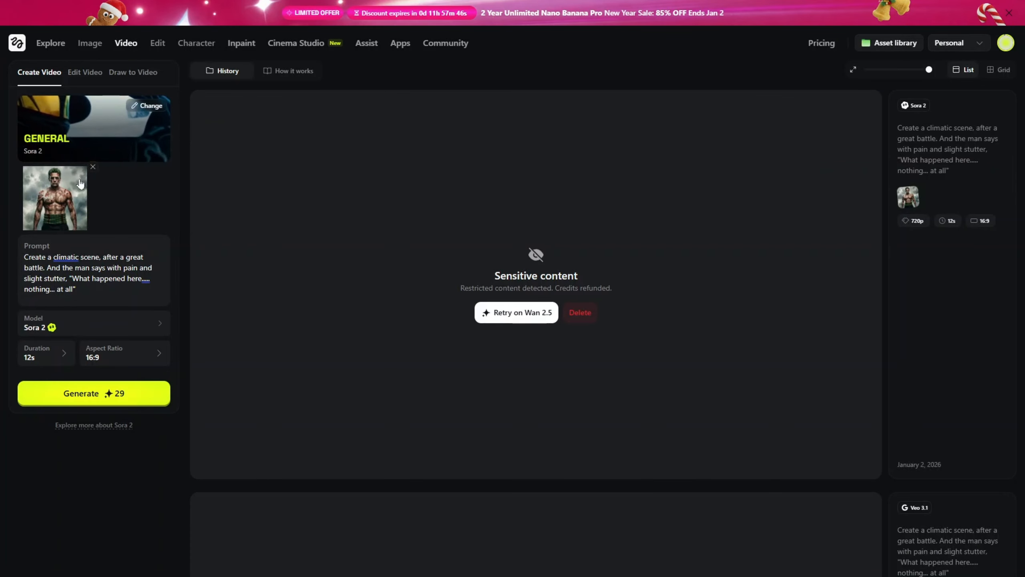